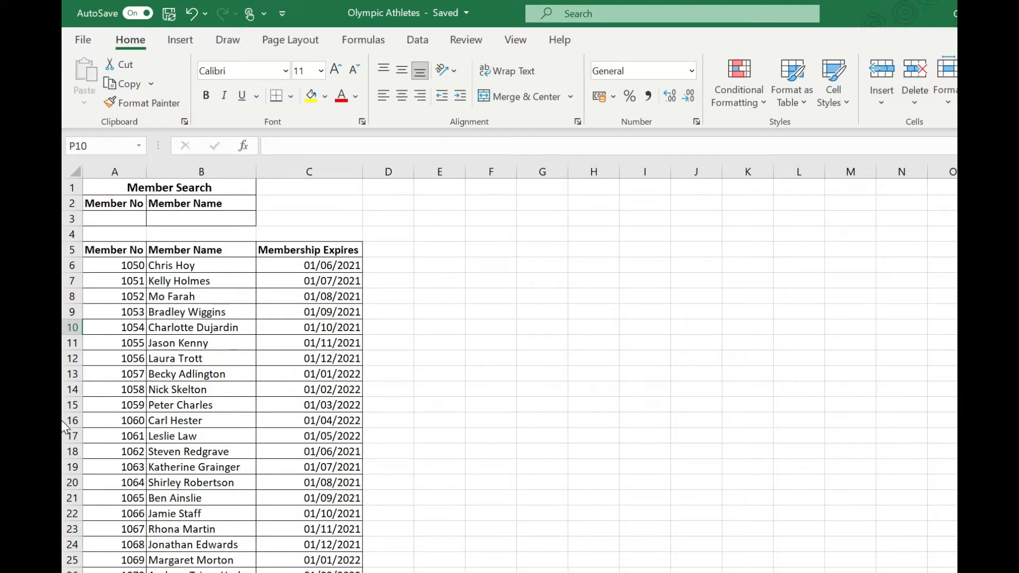
Start an XLOOKUP formula in B3 with A3 as the lookup value and the member number column A6:A35 as the lookup array.
{"action": "left_click", "coordinate": [201, 219]}
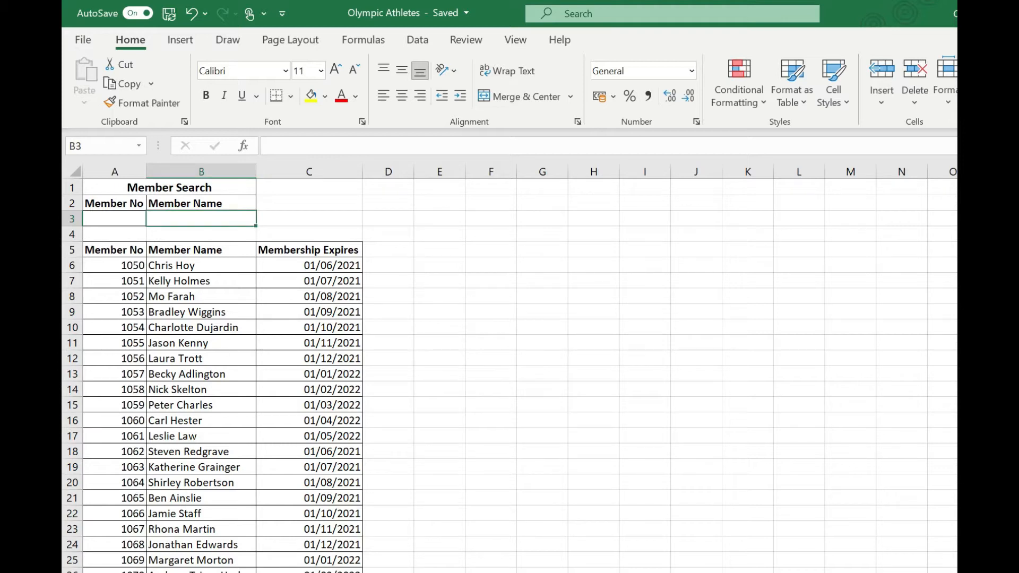
{"action": "type", "text": "=XLOOKU"}
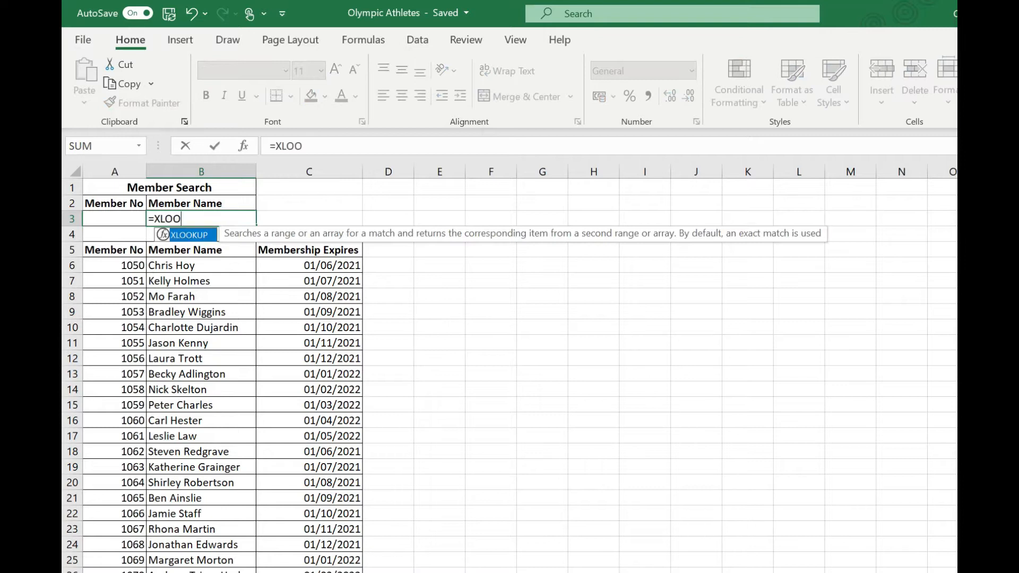
{"action": "key", "text": "Tab"}
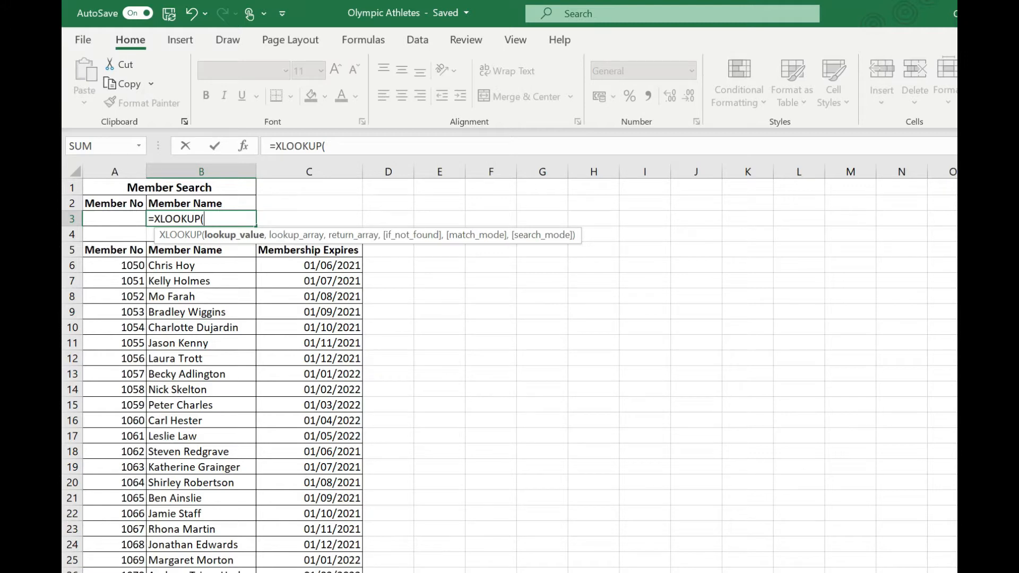
{"action": "left_click", "coordinate": [101, 219]}
{"action": "type", "text": ","}
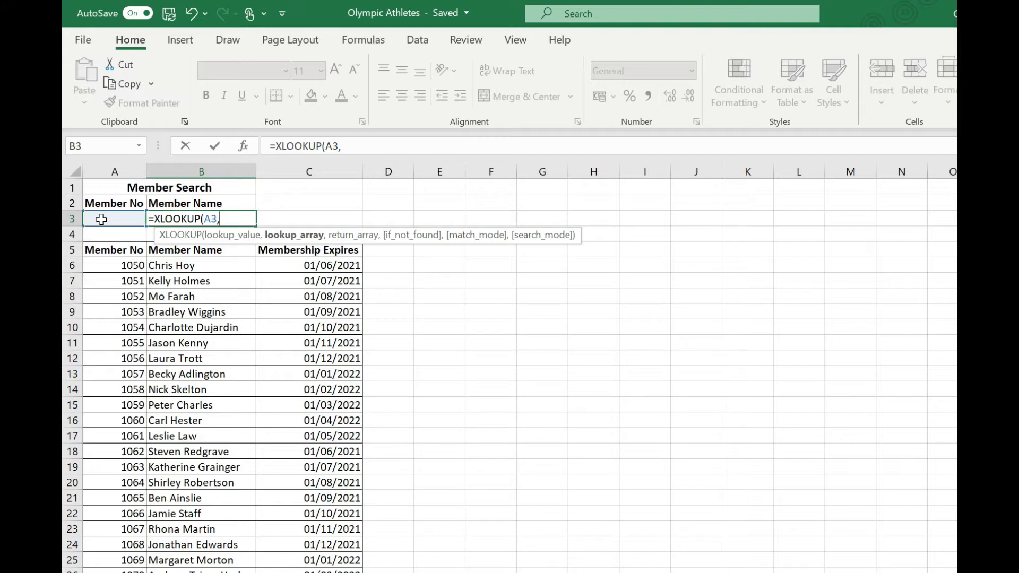
{"action": "left_click", "coordinate": [104, 264]}
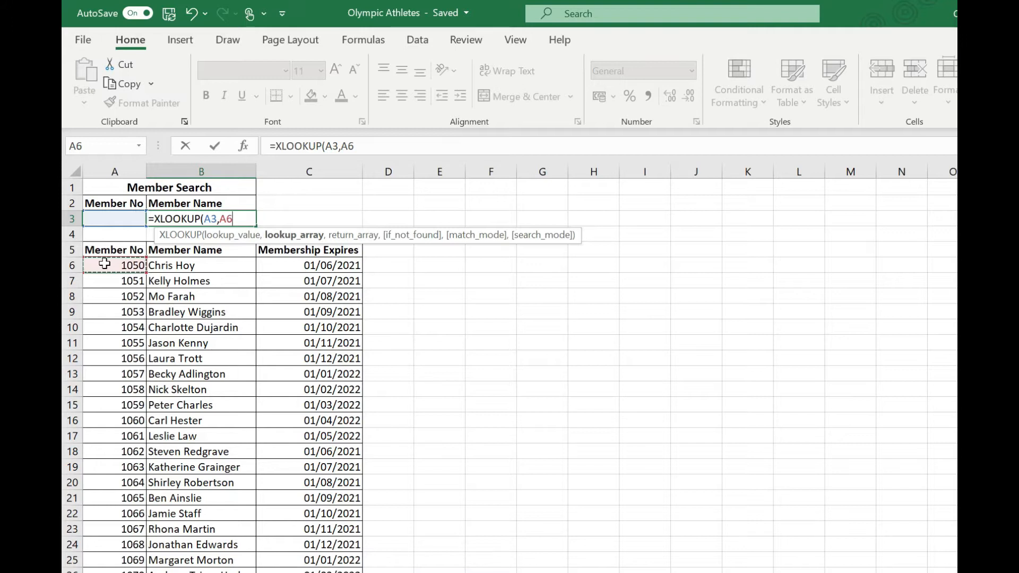
{"action": "key", "text": "ctrl+shift+Down"}
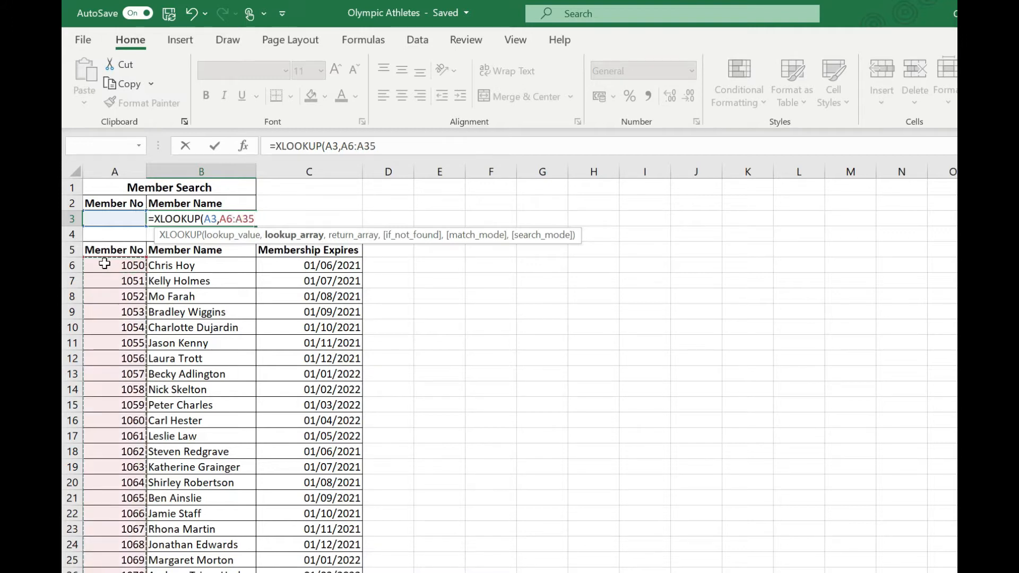
{"action": "type", "text": ","}
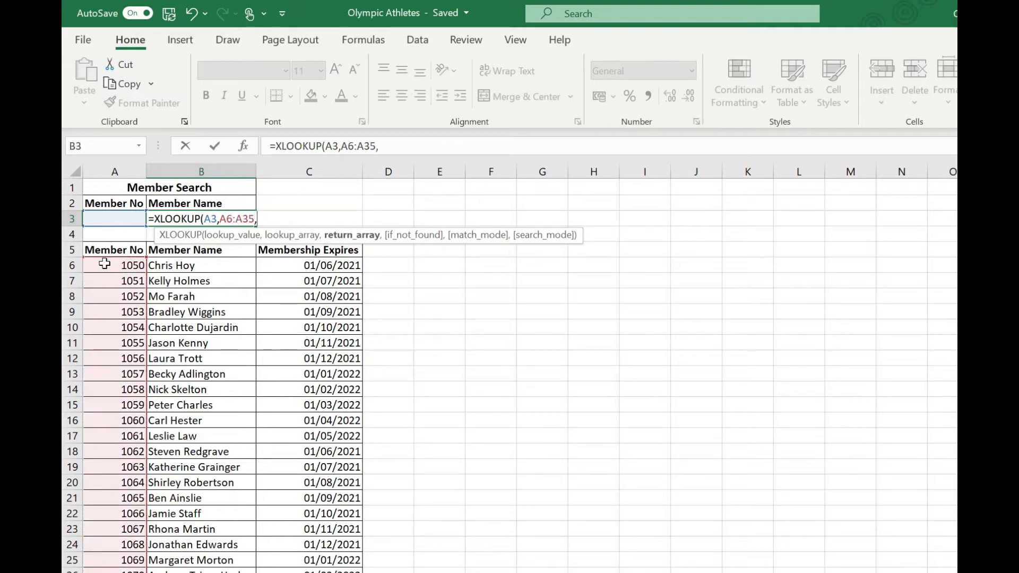
Complete the XLOOKUP in B3 with B6:B35 as the return array and "Member not found" as the if-not-found text.
{"action": "left_click", "coordinate": [183, 266]}
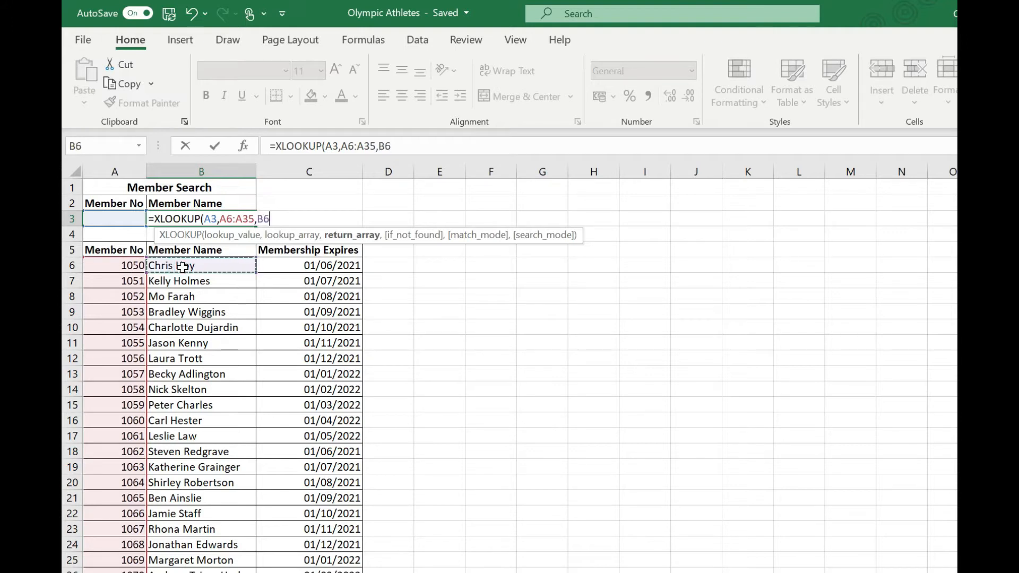
{"action": "key", "text": "ctrl+shift+Down"}
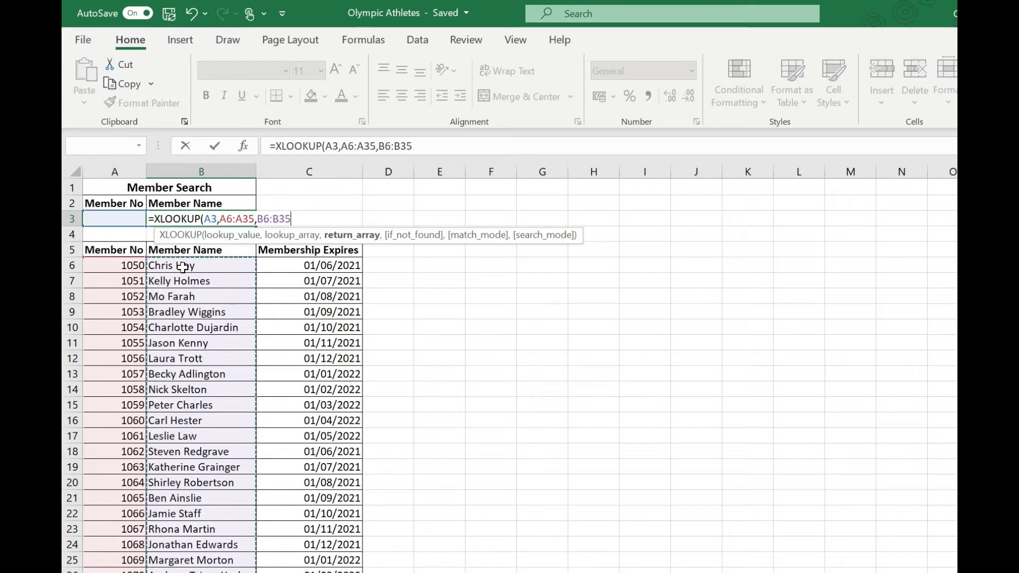
{"action": "type", "text": ","}
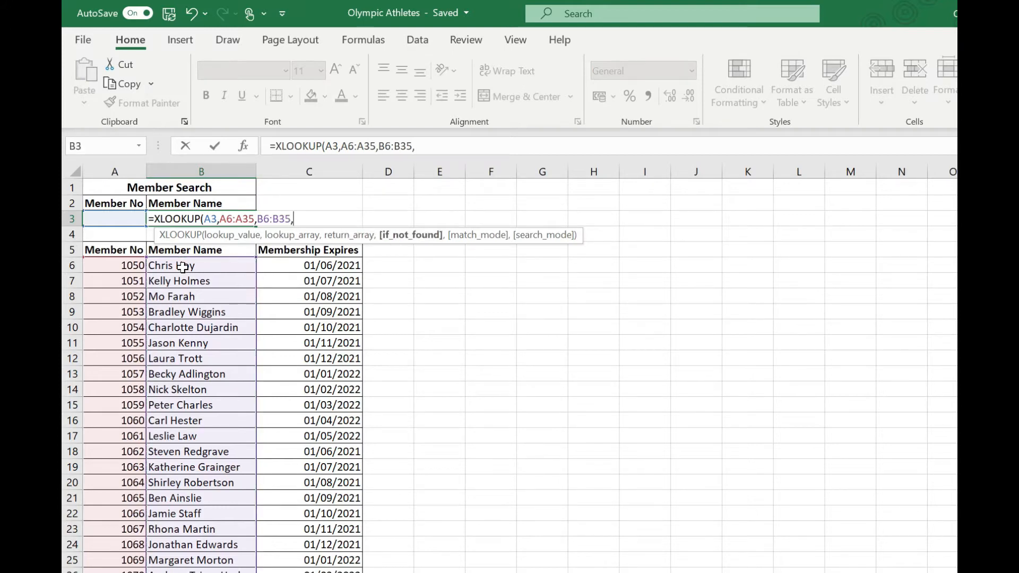
{"action": "type", "text": "\"Member not found\")"}
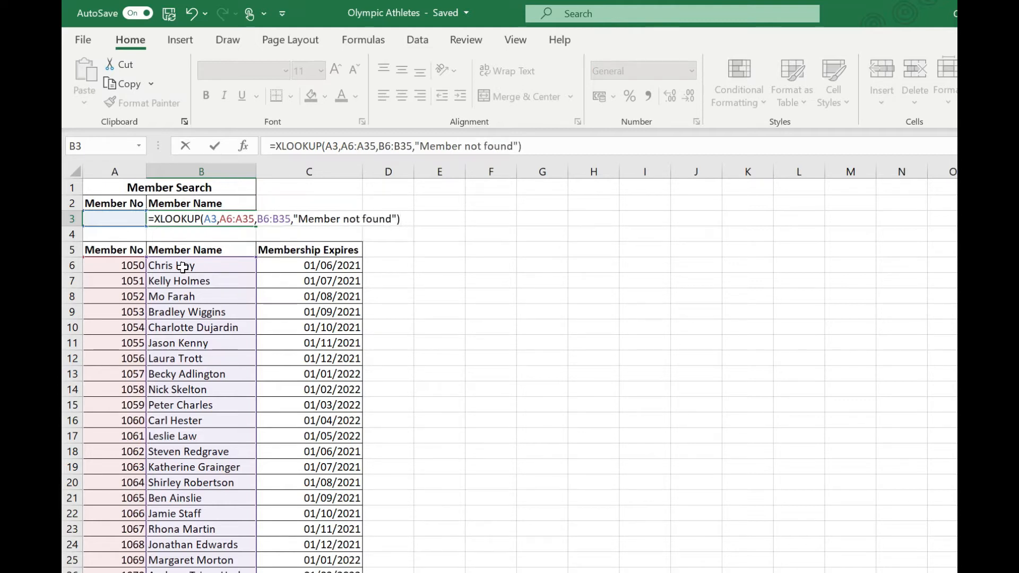
{"action": "key", "text": "Return"}
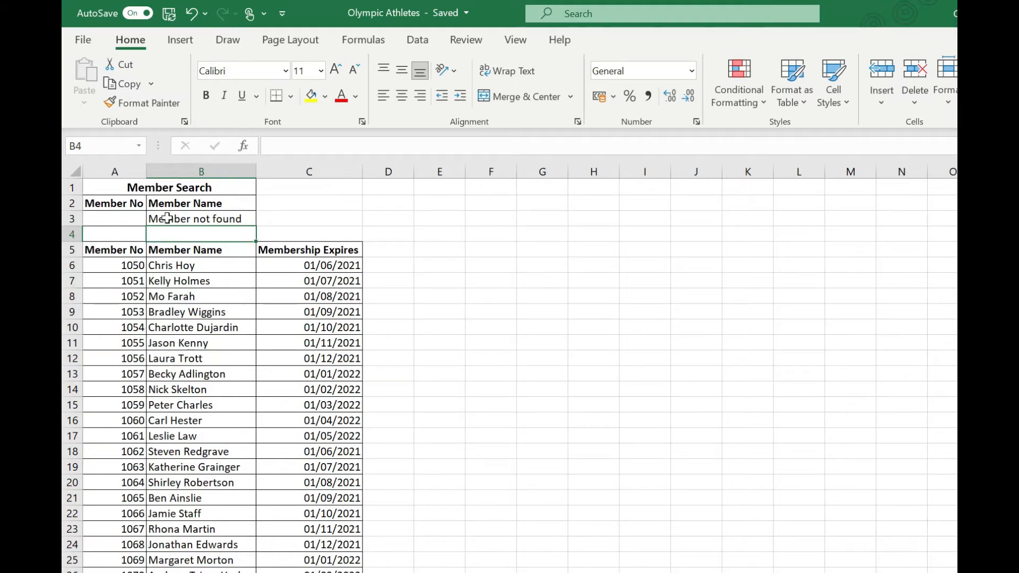
Test the lookup by entering a listed member number in A3, followed by one that is not in the list.
{"action": "left_click", "coordinate": [119, 225]}
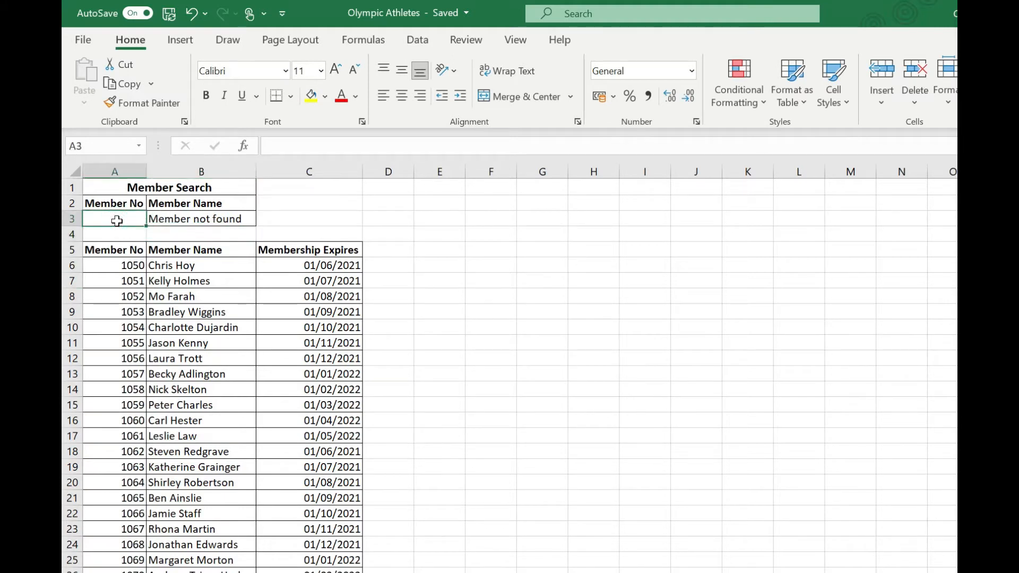
{"action": "type", "text": "1056"}
{"action": "key", "text": "Return"}
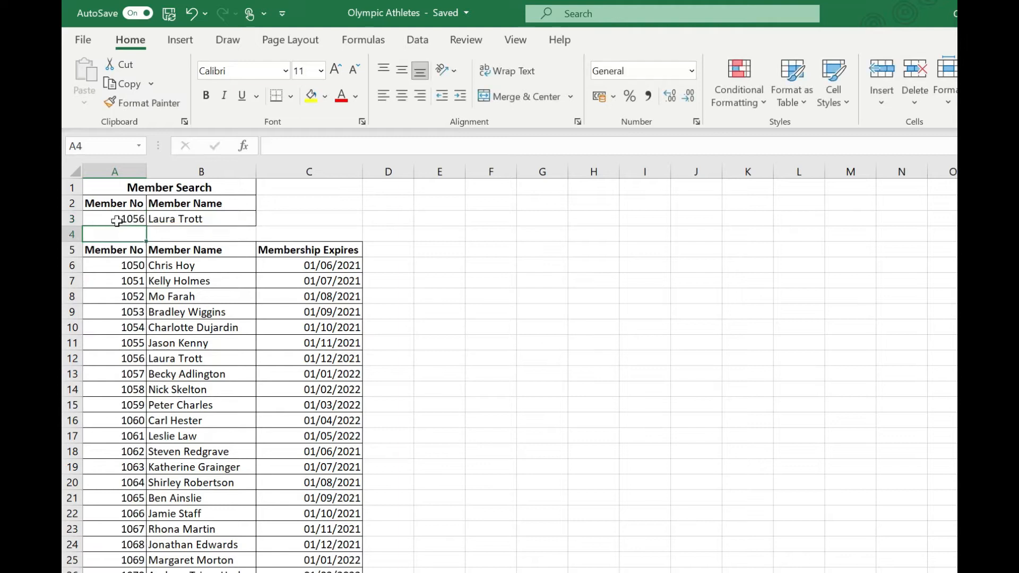
{"action": "left_click", "coordinate": [117, 221]}
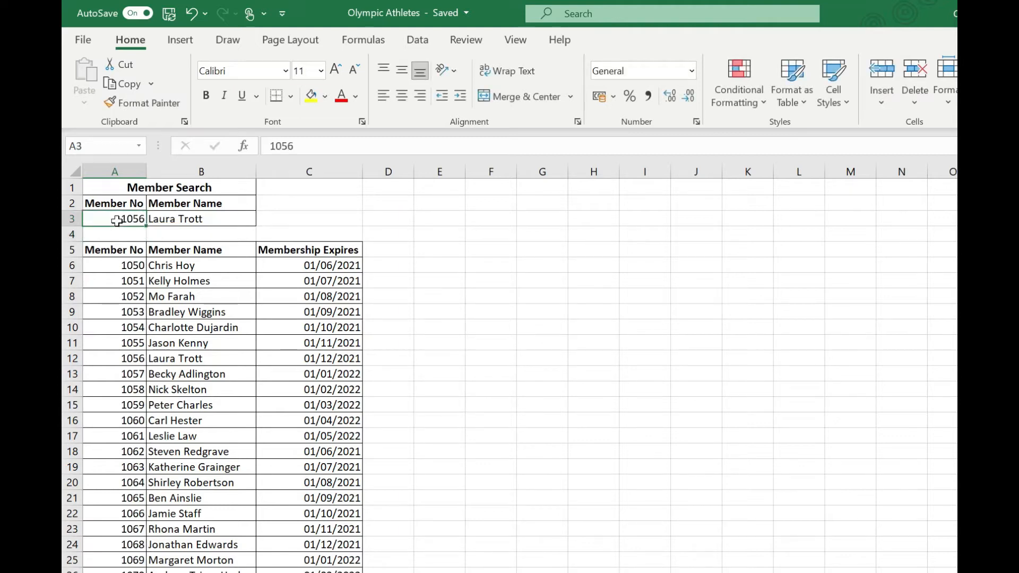
{"action": "type", "text": "2056"}
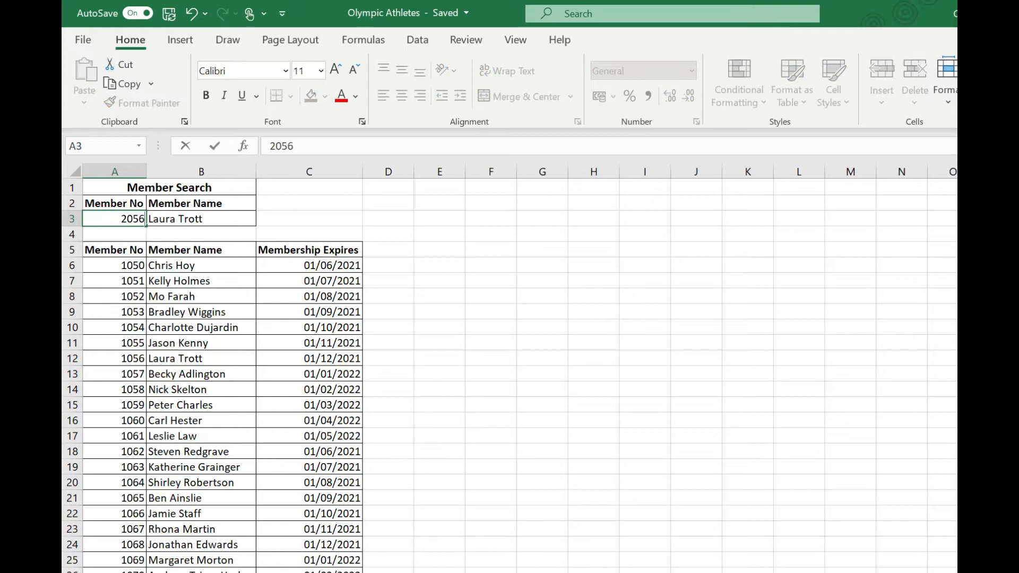
{"action": "key", "text": "Return"}
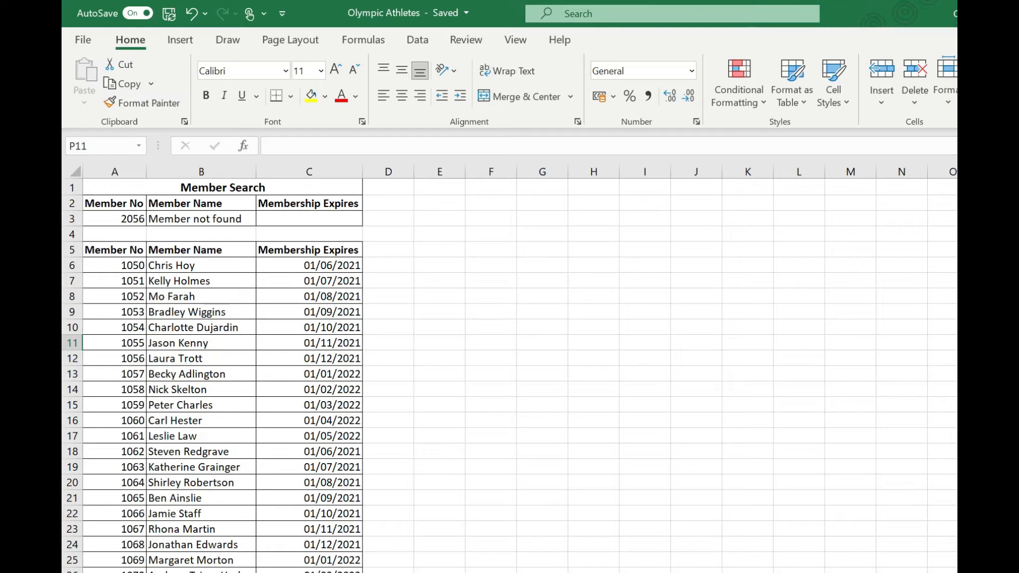
Extend the return array of the XLOOKUP in B3 to B6:C35 so it includes the Membership Expires column.
{"action": "left_click", "coordinate": [238, 220]}
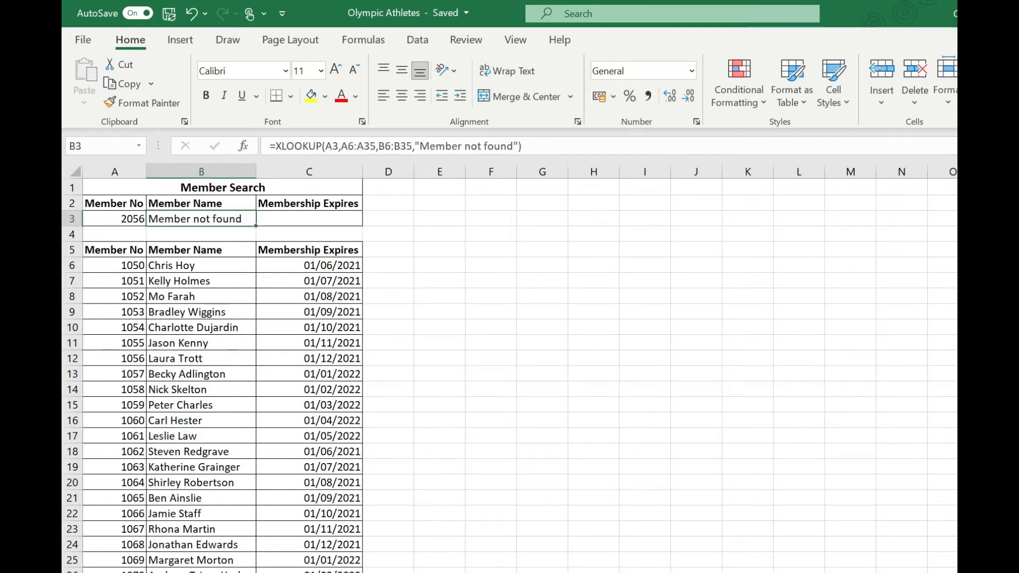
{"action": "left_click", "coordinate": [413, 146]}
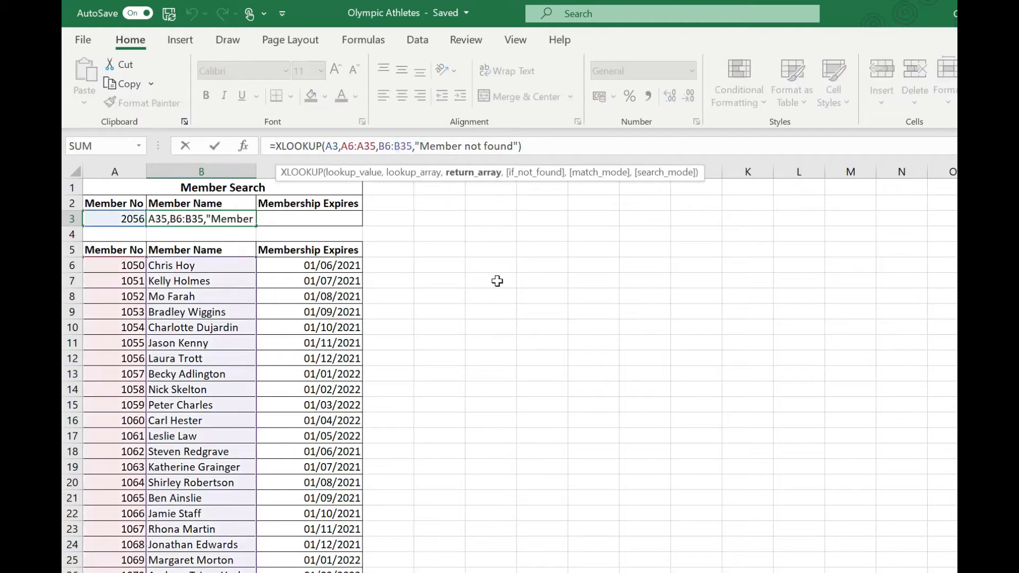
{"action": "left_click_drag", "start_coordinate": [257, 257], "coordinate": [363, 256]}
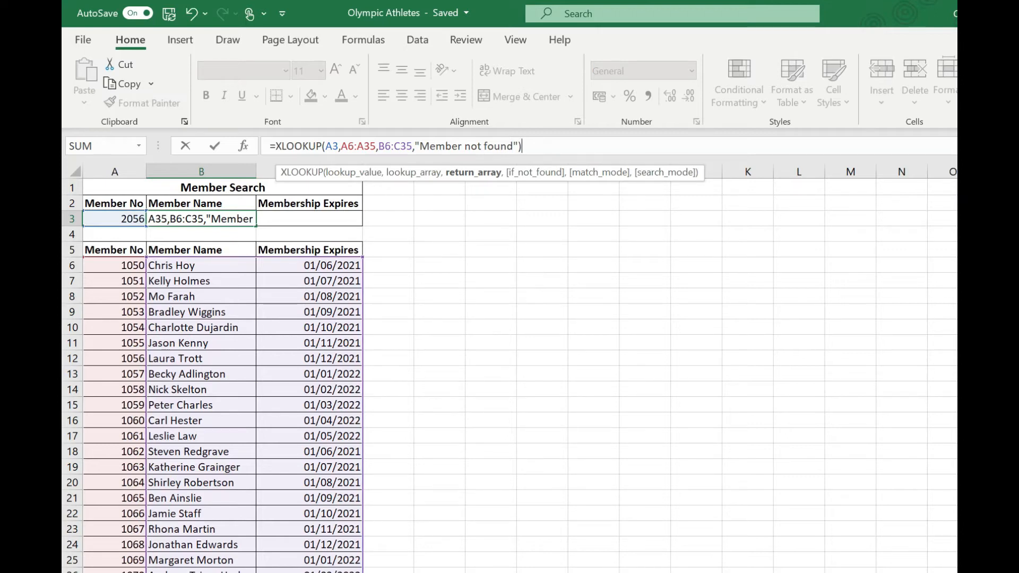
{"action": "key", "text": "Return"}
Enter a member number from the list in A3 to test the two-column lookup.
{"action": "key", "text": "Up"}
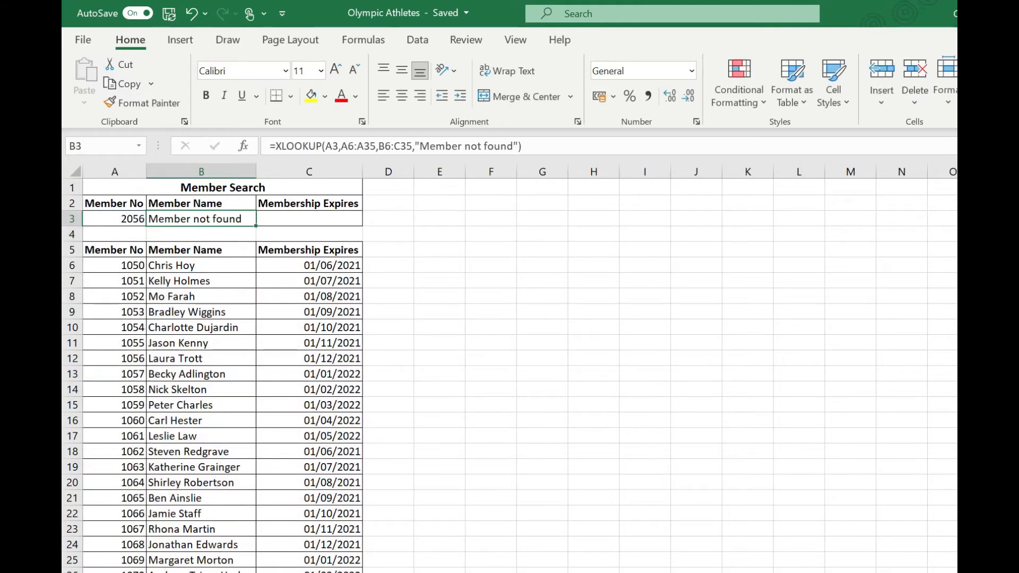
{"action": "key", "text": "Left"}
{"action": "type", "text": "1056"}
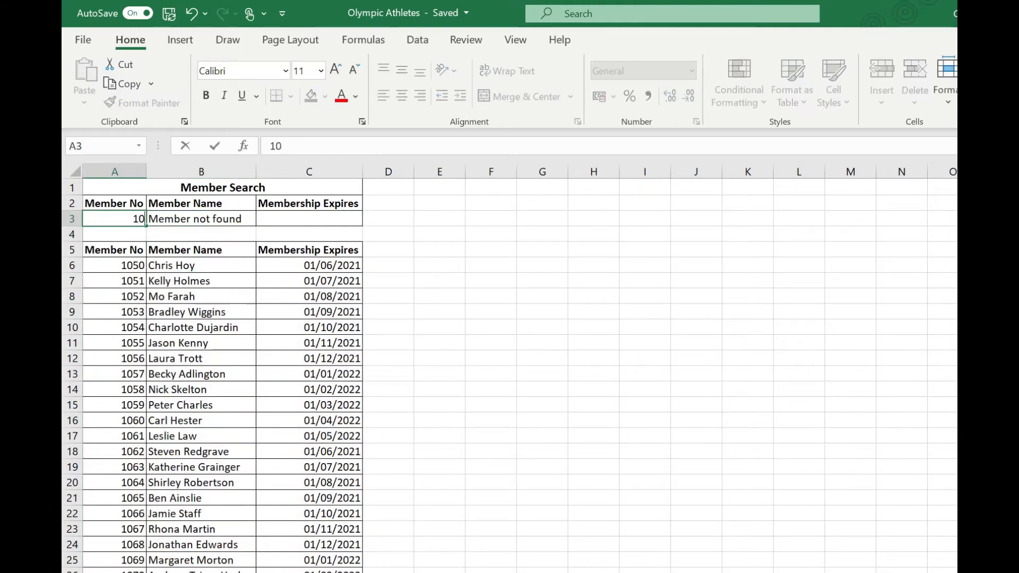
{"action": "key", "text": "Return"}
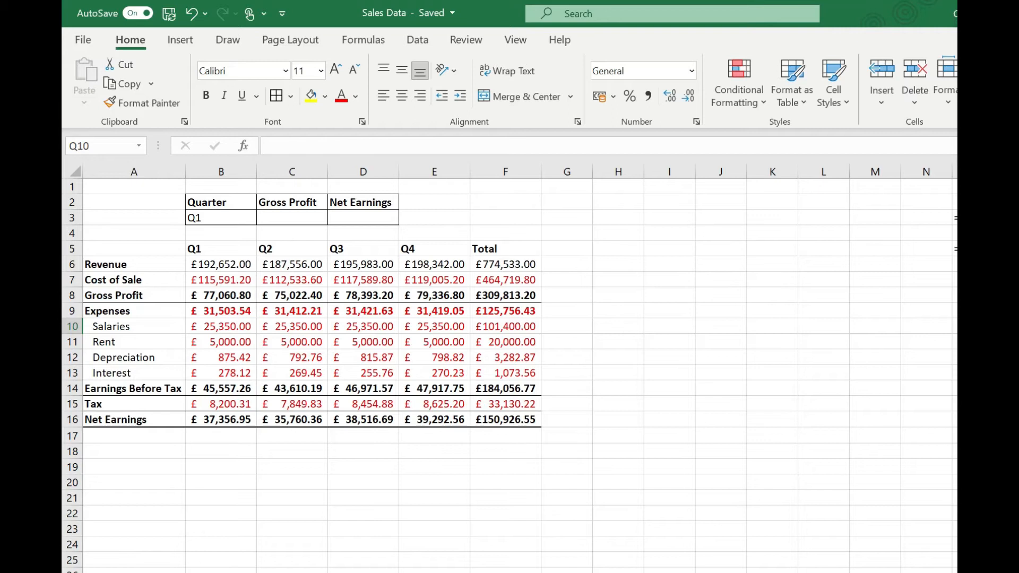
In the Sales Data workbook, start an XLOOKUP in C3 with C2 as lookup value and A6:A16 as lookup array.
{"action": "left_click", "coordinate": [292, 218]}
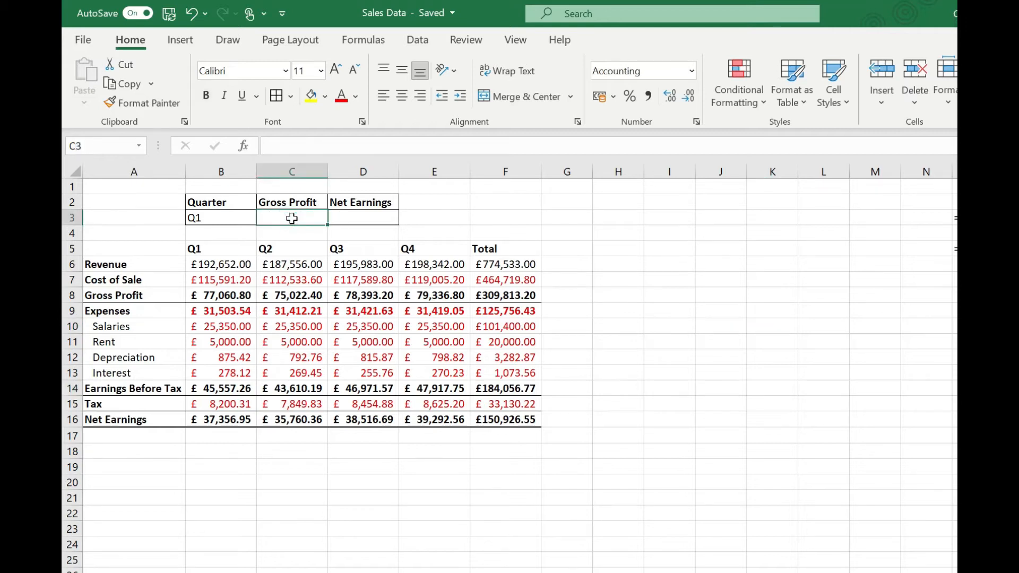
{"action": "type", "text": "=XL"}
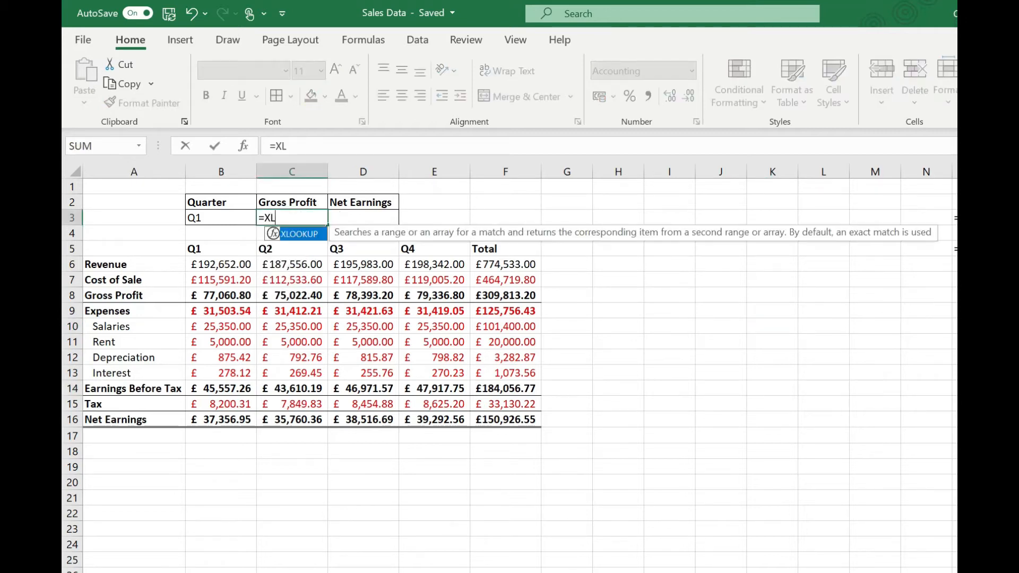
{"action": "type", "text": "OOKUP("}
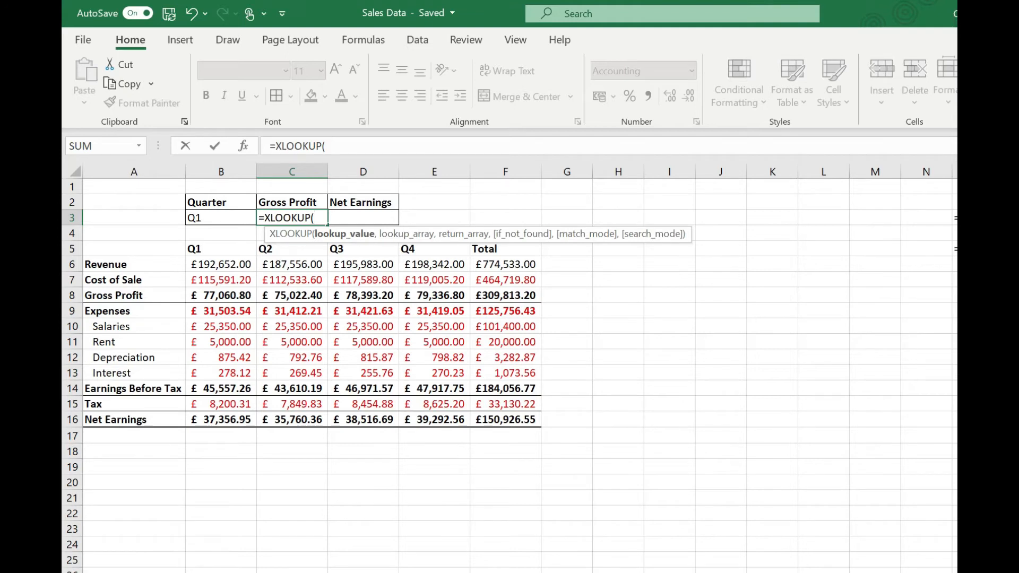
{"action": "left_click", "coordinate": [288, 203]}
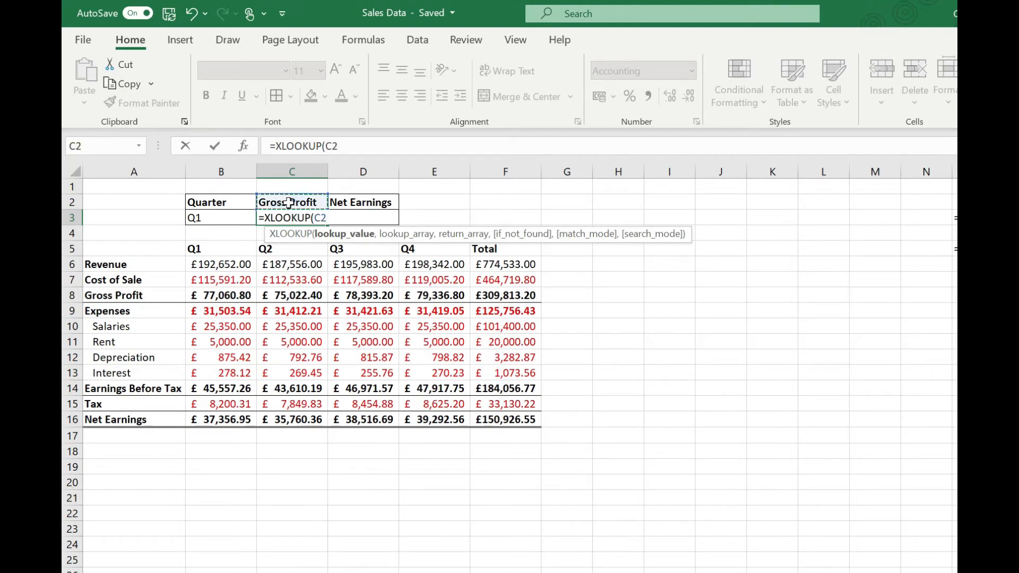
{"action": "type", "text": ","}
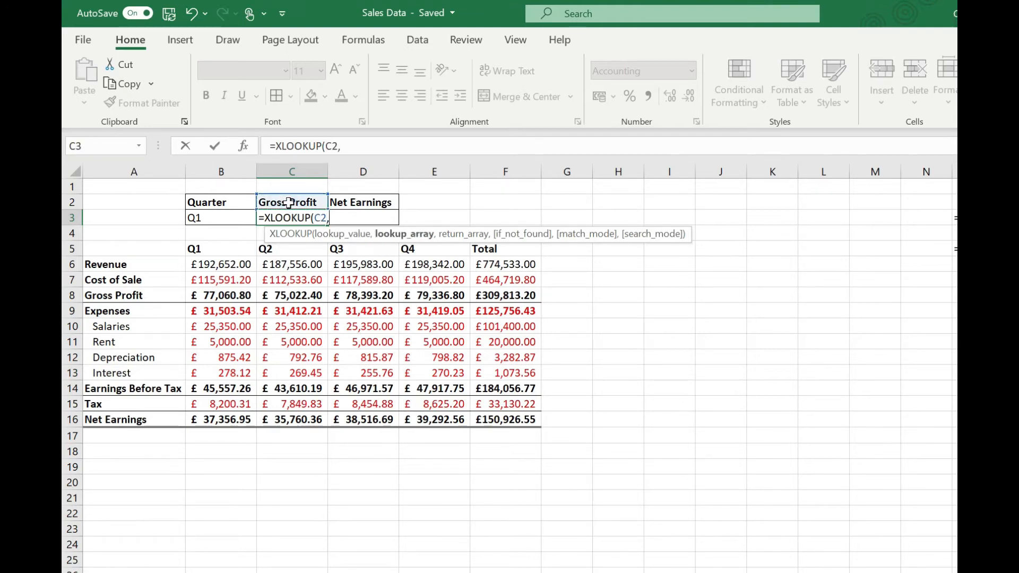
{"action": "left_click_drag", "start_coordinate": [145, 262], "coordinate": [131, 422]}
{"action": "type", "text": ","}
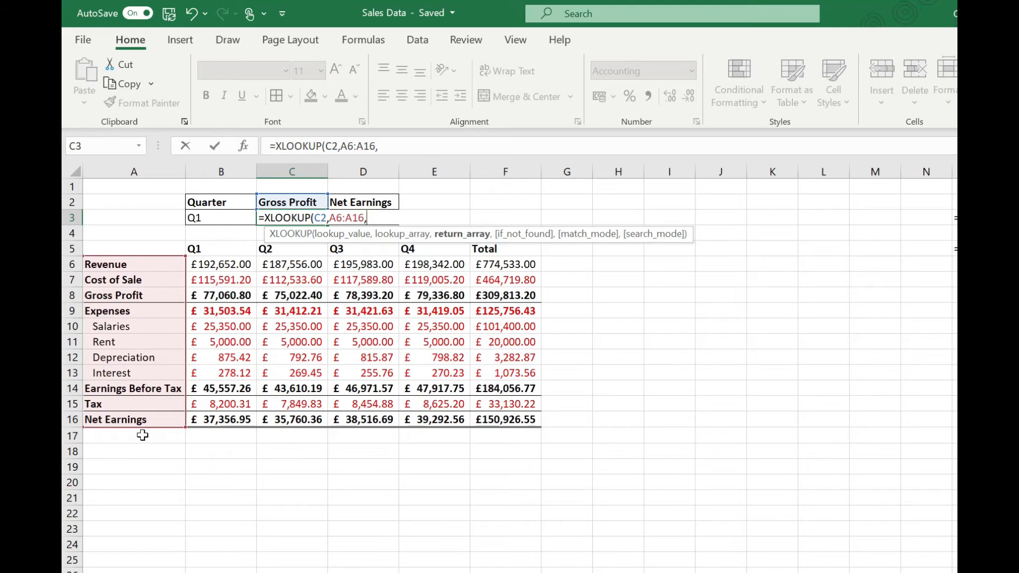
Complete the C3 formula with a nested XLOOKUP(B3,B5:F5,B6:F16) as return array, and check it against the Q1 Gross Profit cell.
{"action": "type", "text": "XLOOKUP("}
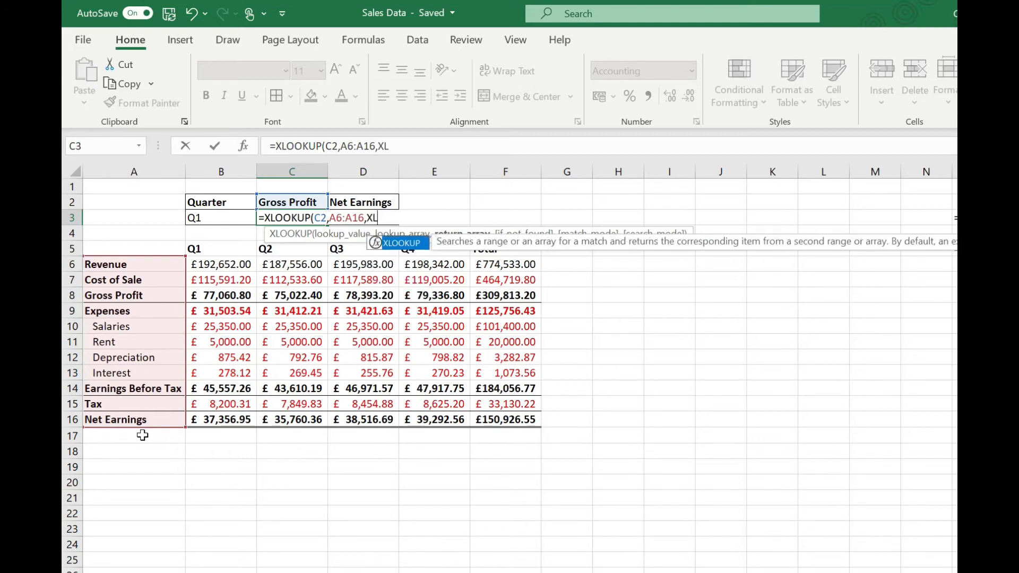
{"action": "left_click", "coordinate": [204, 216]}
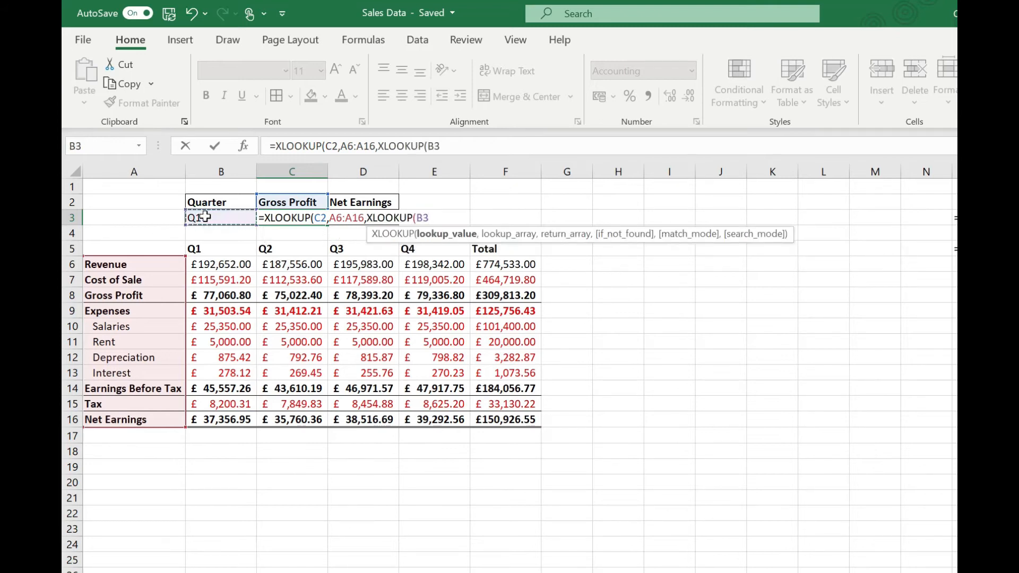
{"action": "type", "text": ","}
{"action": "left_click_drag", "start_coordinate": [227, 249], "coordinate": [480, 249]}
{"action": "type", "text": ","}
{"action": "left_click", "coordinate": [219, 265]}
{"action": "left_click_drag", "start_coordinate": [219, 265], "coordinate": [508, 420]}
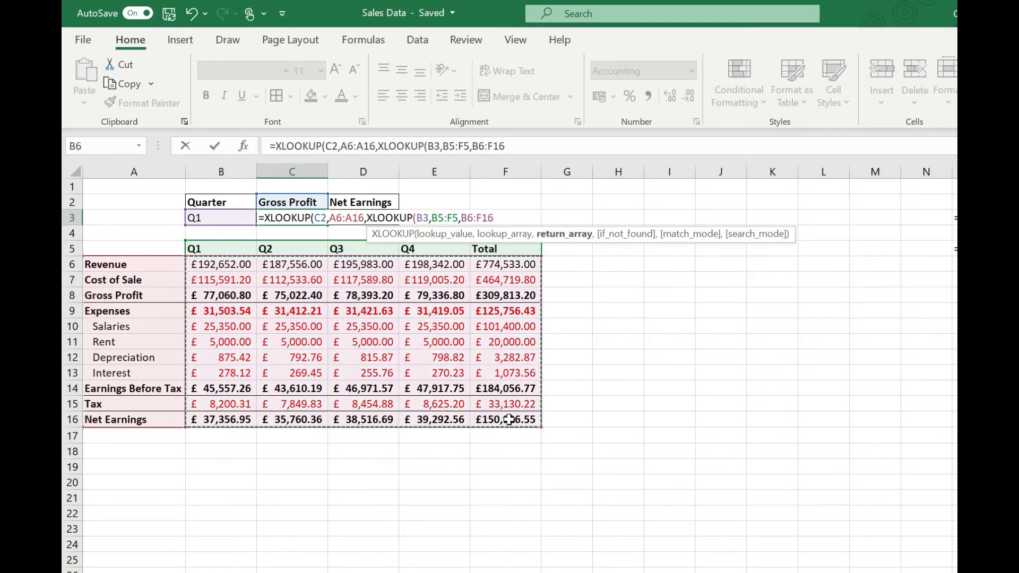
{"action": "type", "text": "))"}
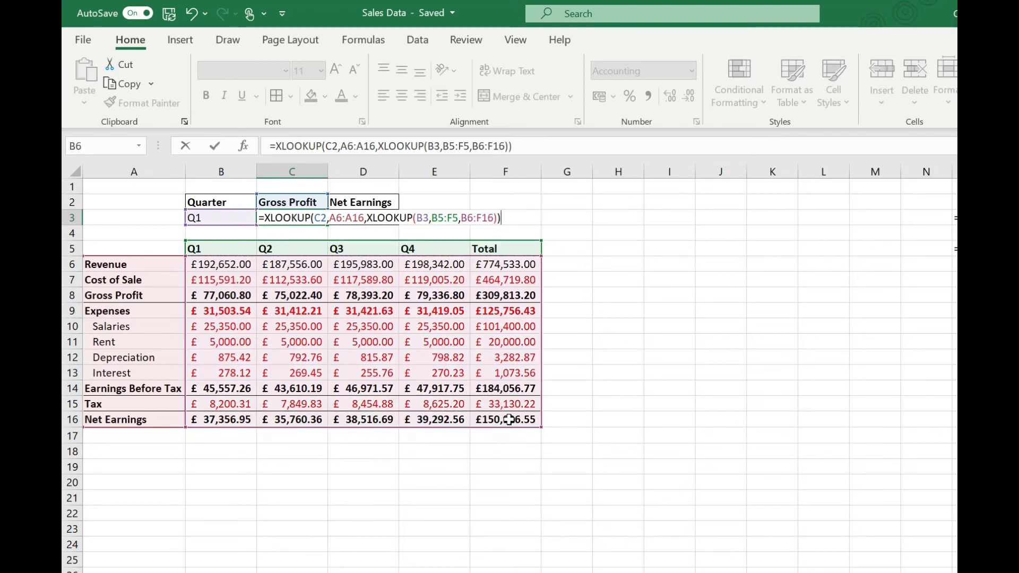
{"action": "key", "text": "Return"}
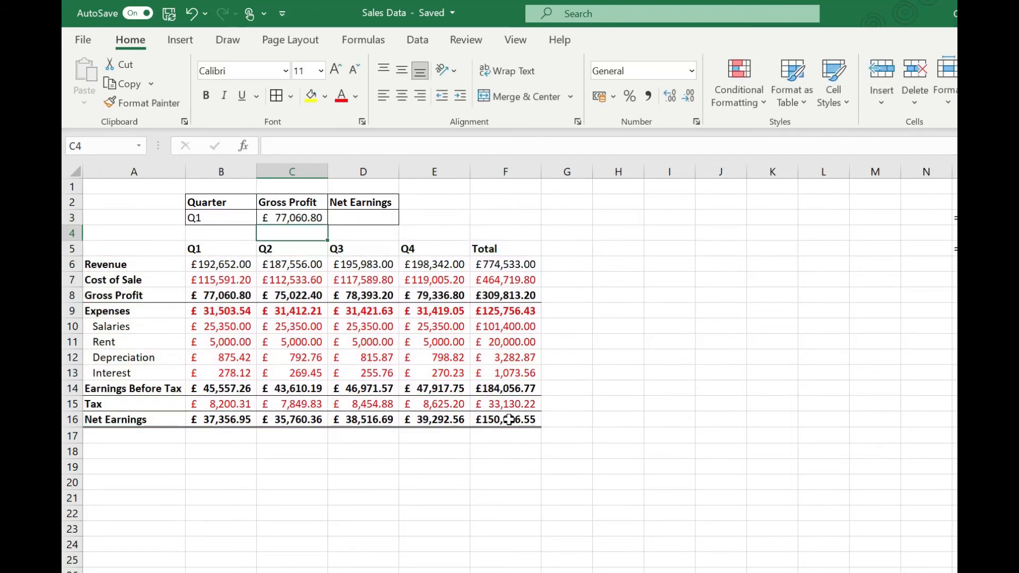
{"action": "left_click", "coordinate": [212, 249]}
{"action": "left_click", "coordinate": [213, 296]}
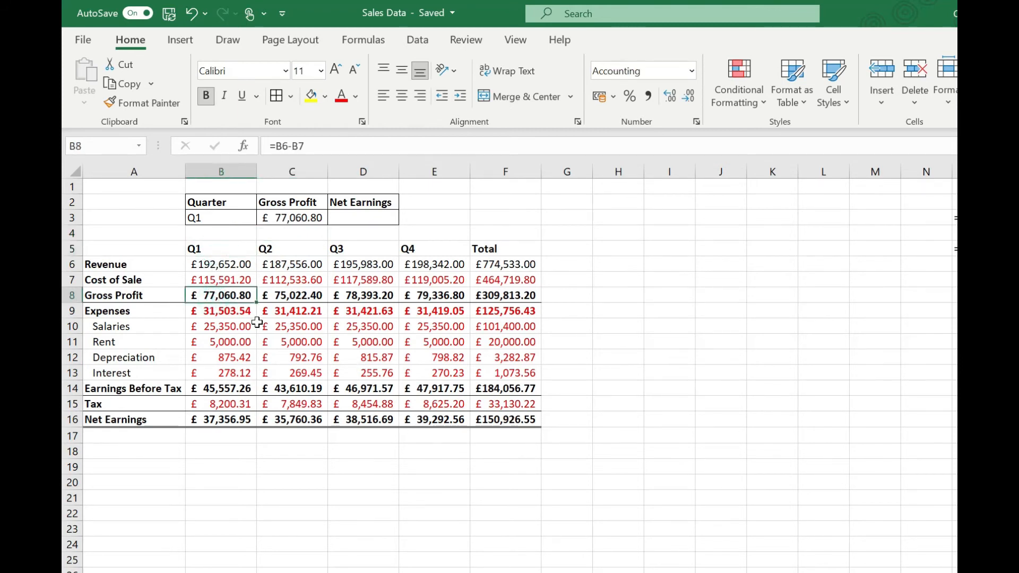
Try filling the C3 formula across to D3, inspect the copied formula's cell references, and undo the fill.
{"action": "left_click", "coordinate": [236, 297]}
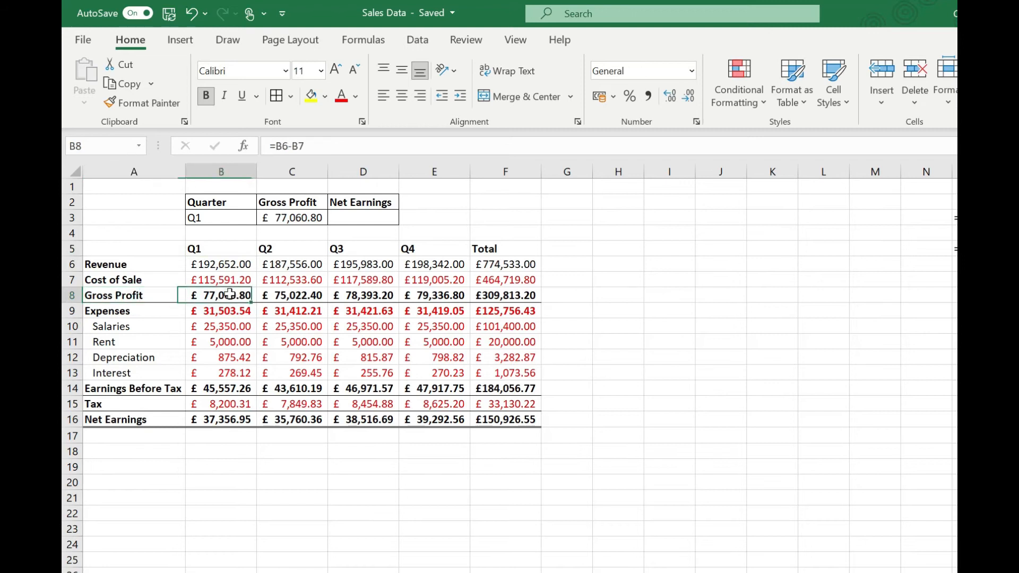
{"action": "left_click", "coordinate": [322, 220]}
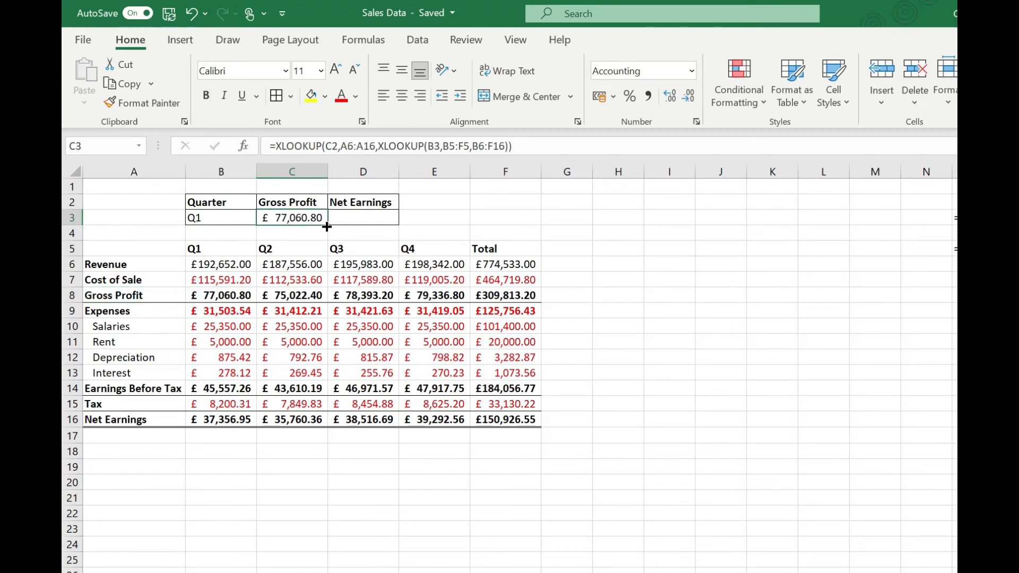
{"action": "left_click_drag", "start_coordinate": [326, 226], "coordinate": [386, 219]}
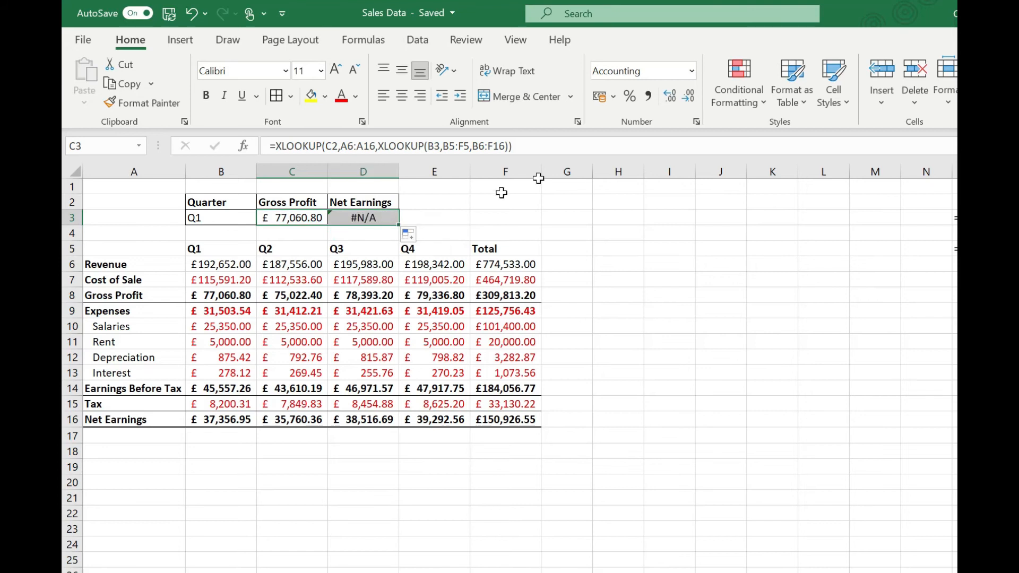
{"action": "left_click", "coordinate": [382, 219]}
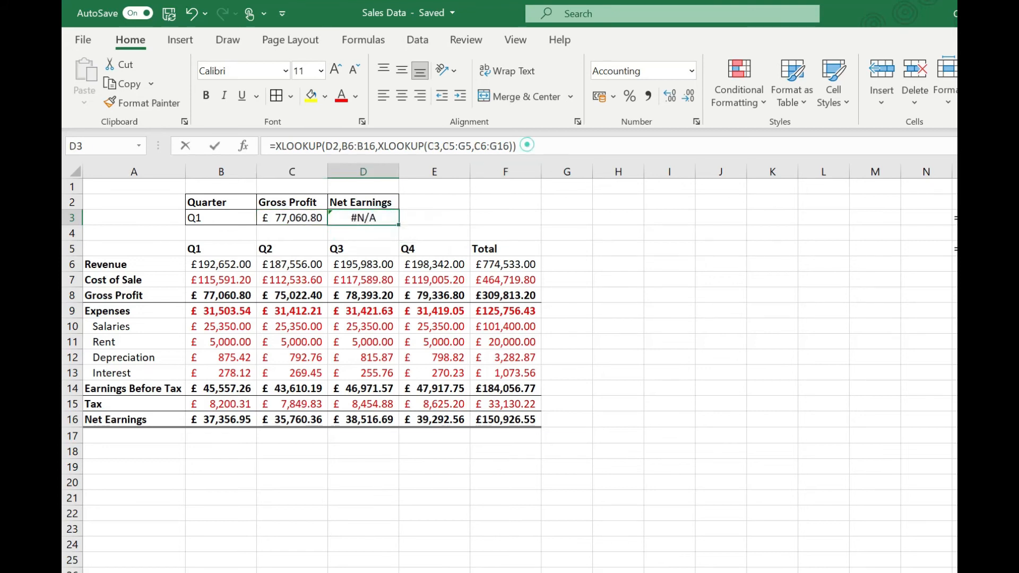
{"action": "key", "text": "F2"}
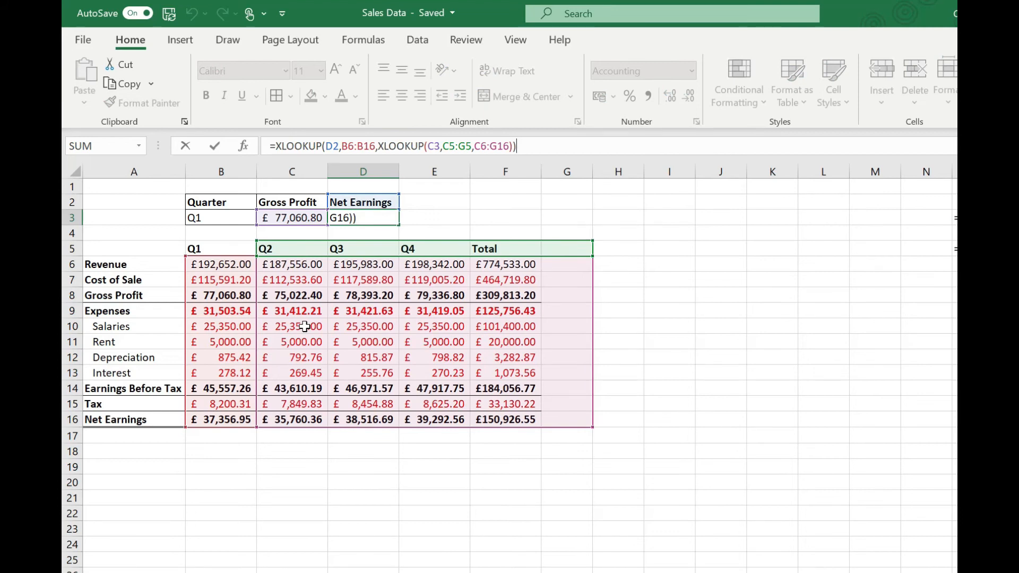
{"action": "key", "text": "ctrl+Return"}
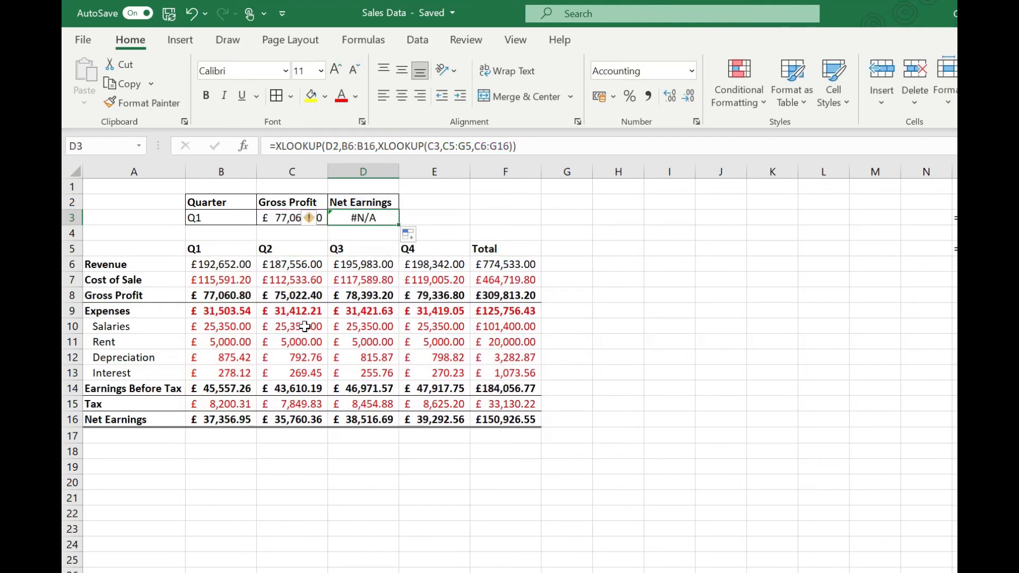
{"action": "key", "text": "ctrl+z"}
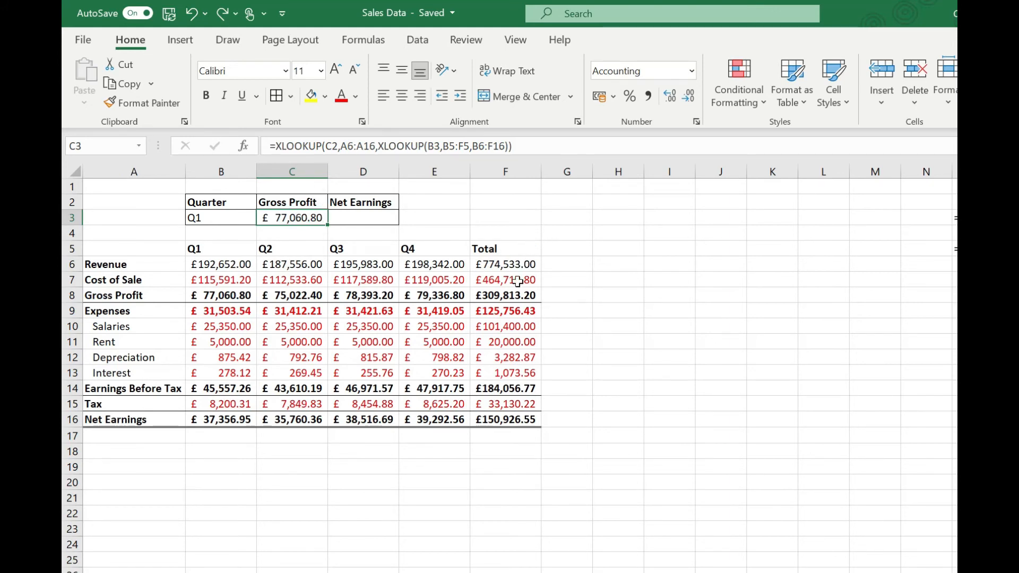
Make the outer XLOOKUP's lookup array in C3 absolute as $A$6:$A$16, keeping C2 relative.
{"action": "left_click", "coordinate": [338, 146]}
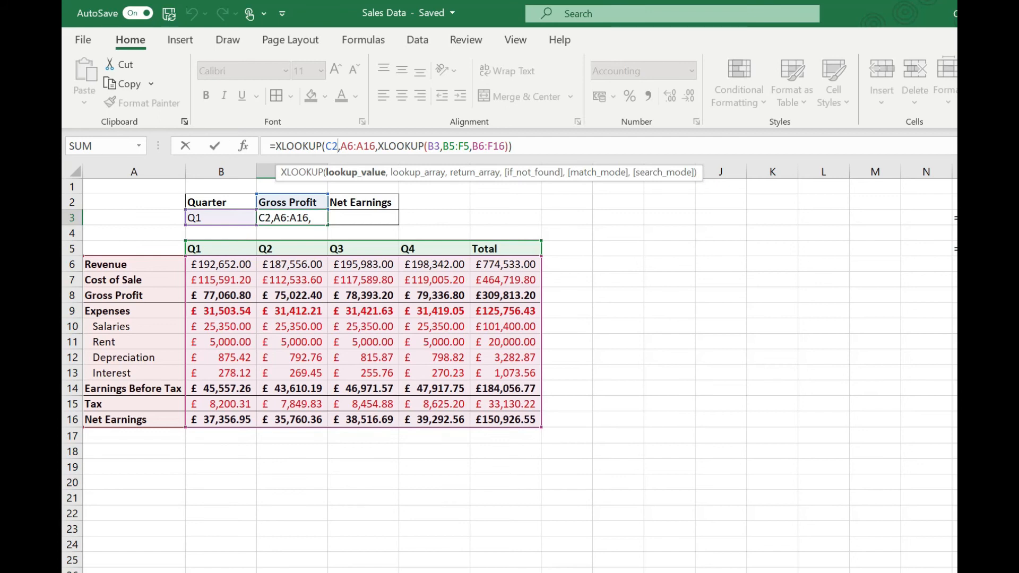
{"action": "key", "text": "Right"}
{"action": "key", "text": "Right"}
{"action": "key", "text": "Right"}
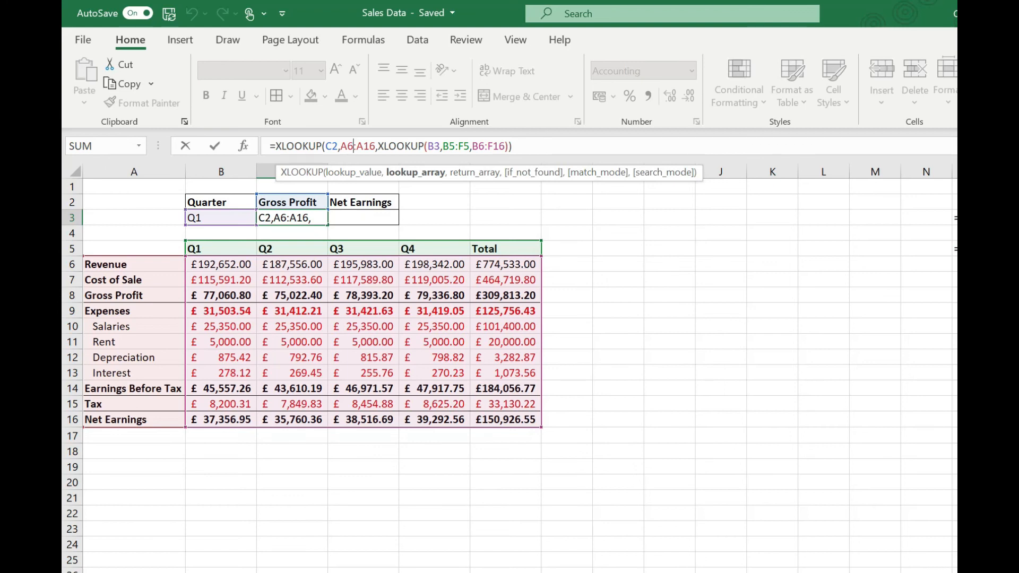
{"action": "key", "text": "F4"}
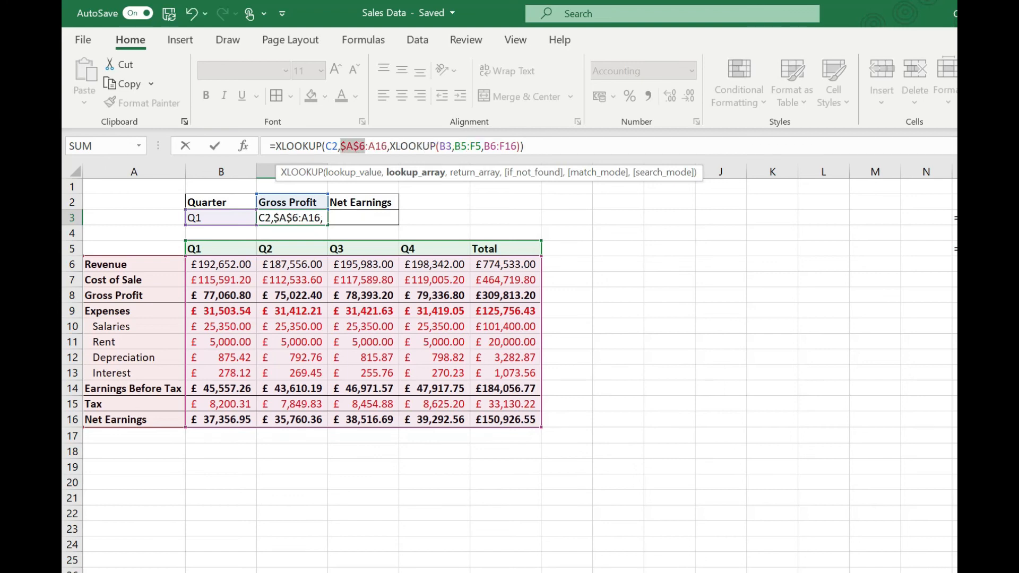
{"action": "key", "text": "Right"}
{"action": "key", "text": "F4"}
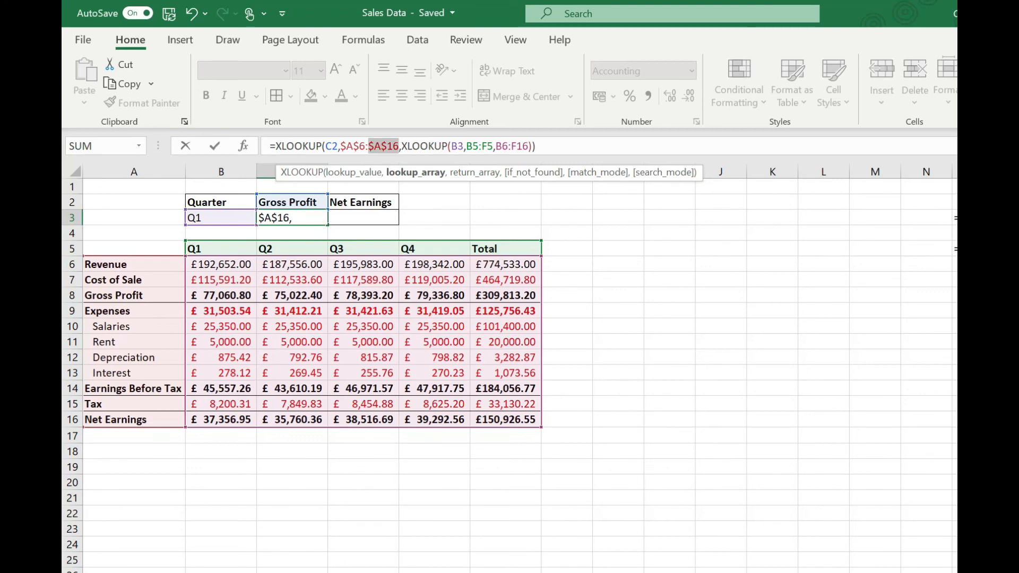
Make the nested XLOOKUP's lookup value and lookup array in C3 absolute as $B$3 and $B$5:$F$5.
{"action": "left_click", "coordinate": [457, 146]}
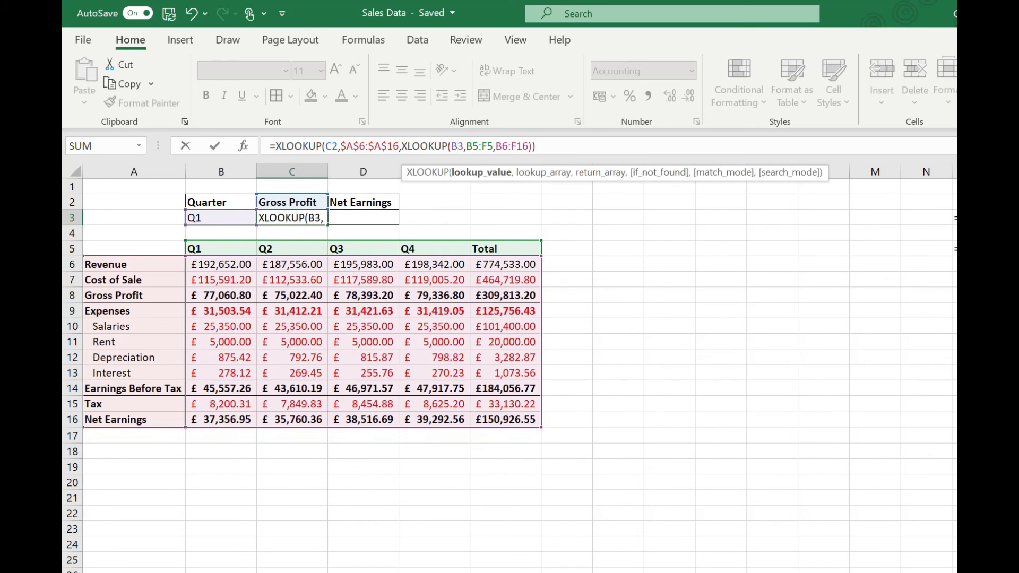
{"action": "key", "text": "F4"}
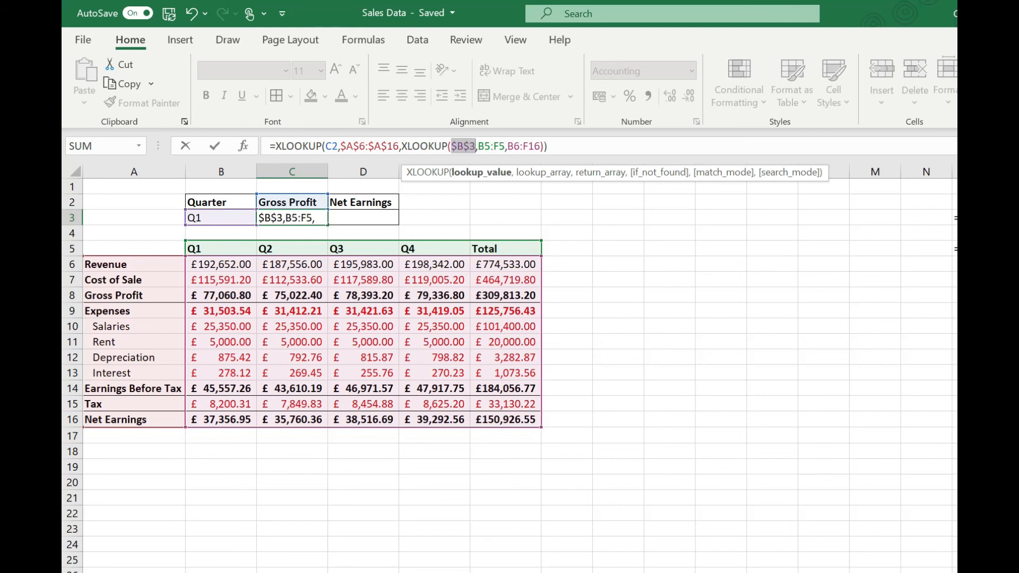
{"action": "left_click", "coordinate": [490, 147]}
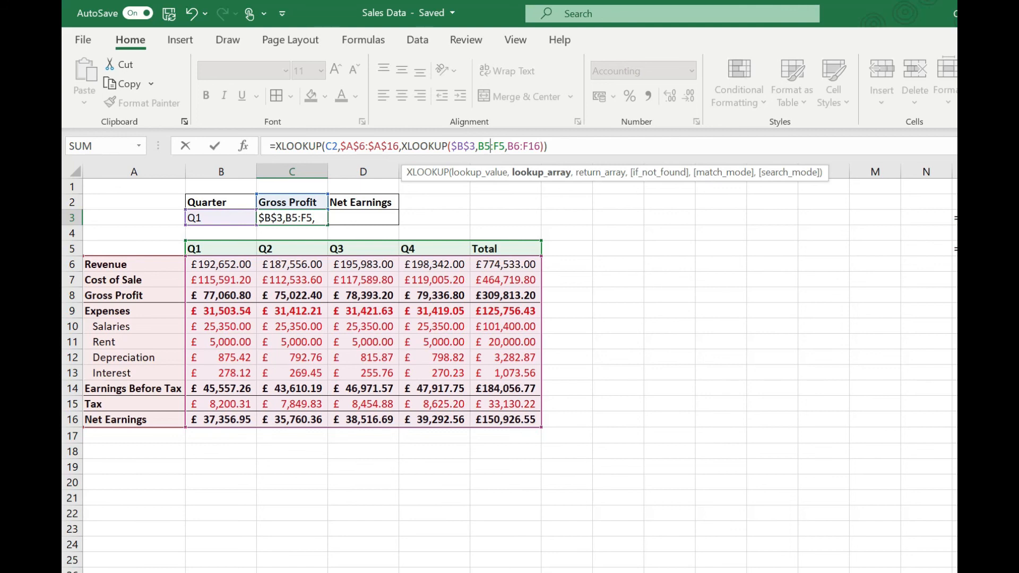
{"action": "key", "text": "F4"}
{"action": "key", "text": "Right"}
{"action": "key", "text": "Right"}
{"action": "key", "text": "F4"}
Make the nested XLOOKUP's return array absolute as $B$6:$F$16 and commit the C3 formula.
{"action": "key", "text": "Right"}
{"action": "key", "text": "Right"}
{"action": "key", "text": "F4"}
{"action": "key", "text": "Right"}
{"action": "key", "text": "F4"}
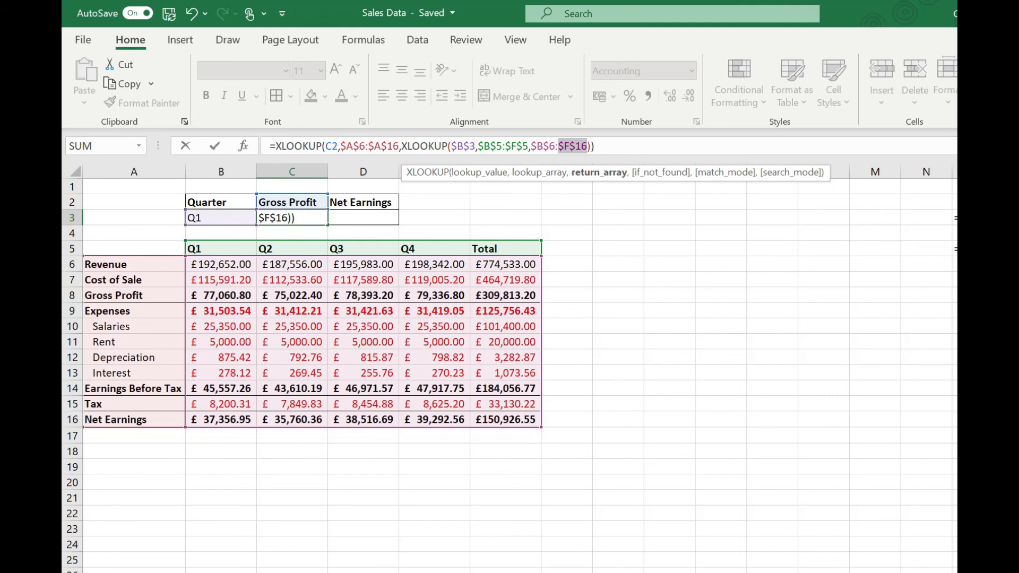
{"action": "key", "text": "Return"}
Fill the C3 formula across to D3 under Net Earnings, and set the quarter in B3 to Q4 to test both lookups.
{"action": "key", "text": "Up"}
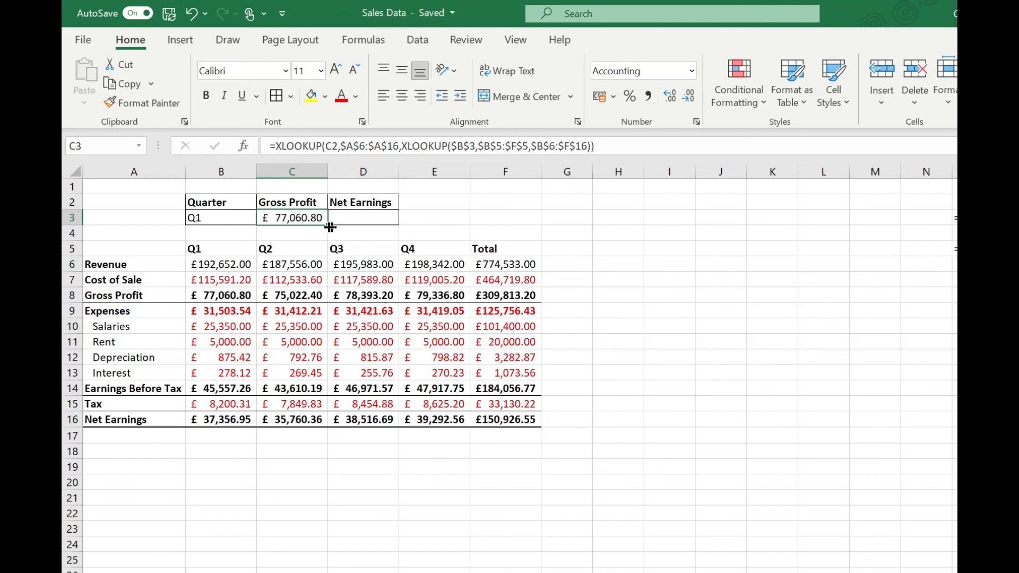
{"action": "left_click_drag", "start_coordinate": [327, 225], "coordinate": [386, 227]}
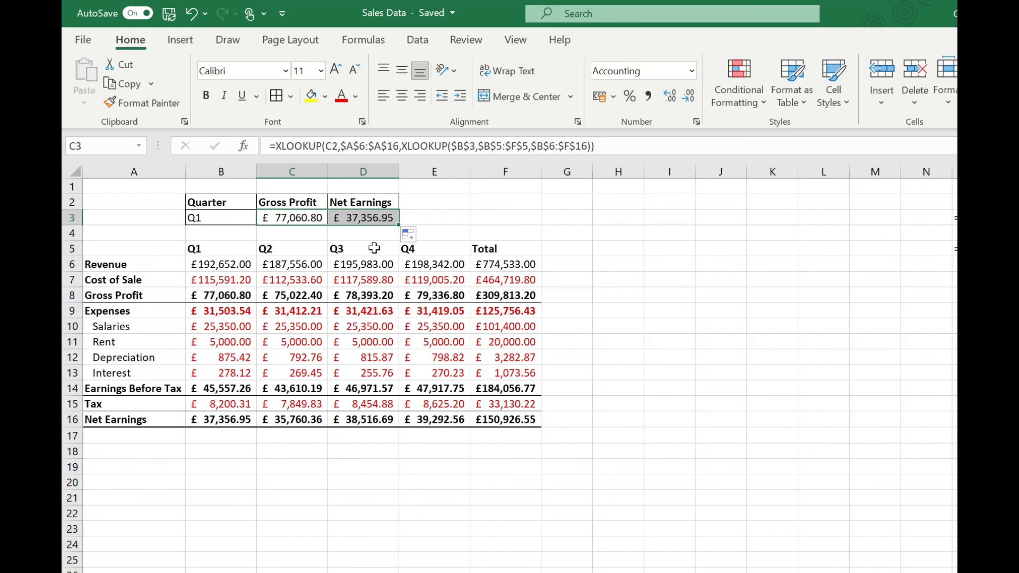
{"action": "left_click", "coordinate": [239, 218]}
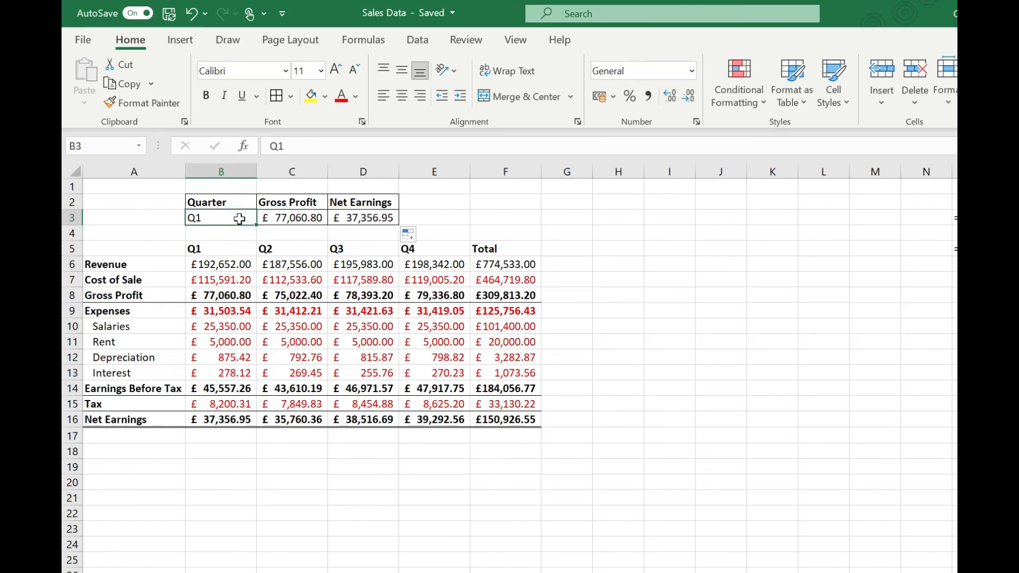
{"action": "type", "text": "Q4"}
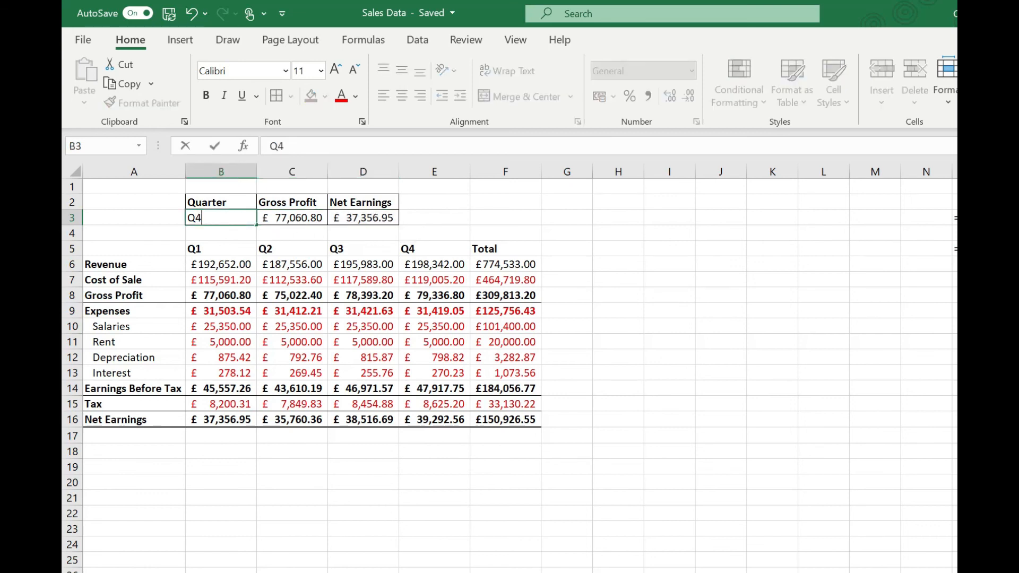
{"action": "key", "text": "Return"}
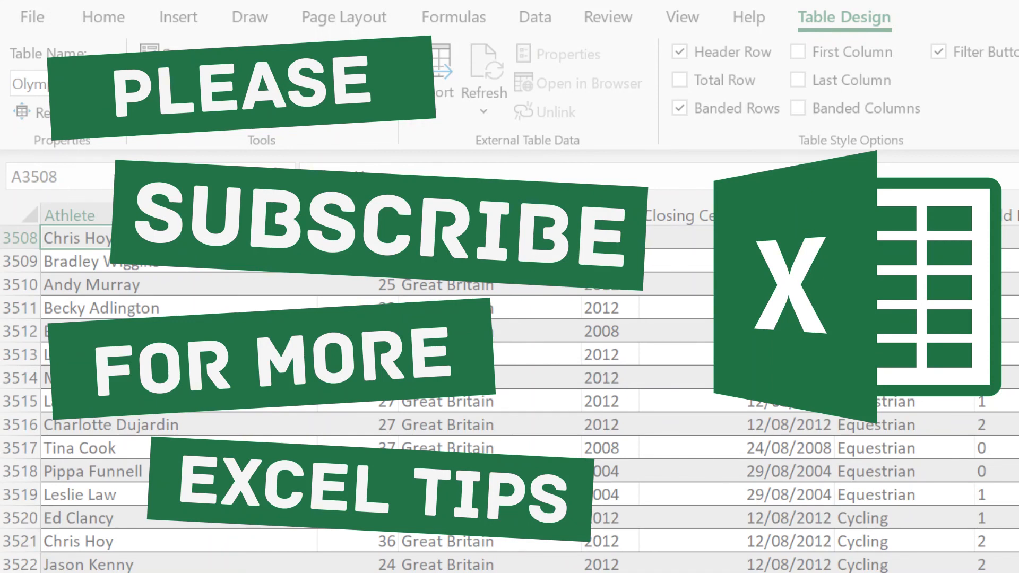